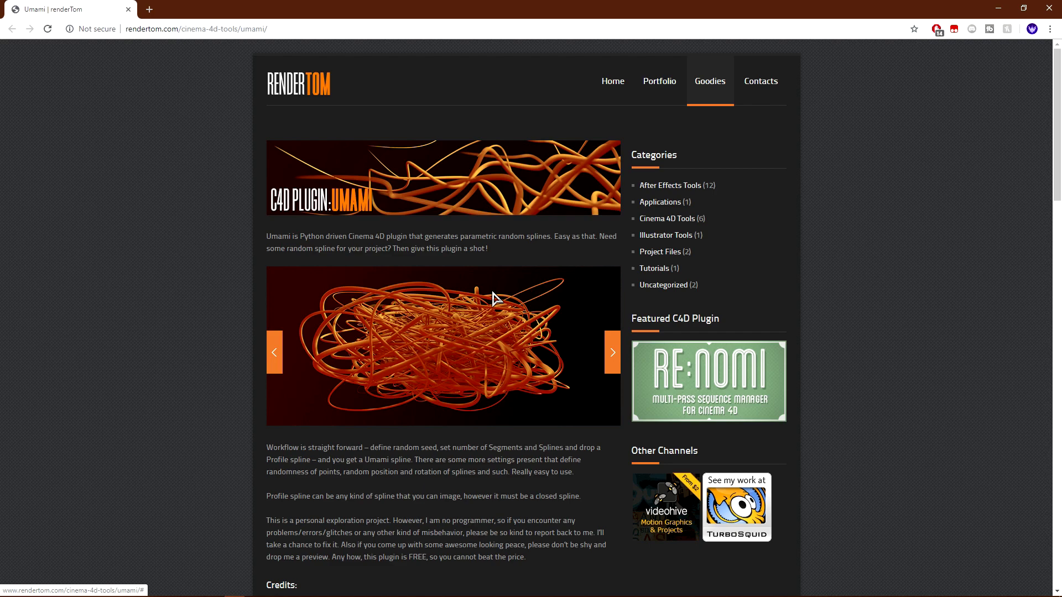
Reveal the Download Umami v1.2 section, then search the PC for 'umam' and open umami.zip.
scroll(448, 303, down, 6)
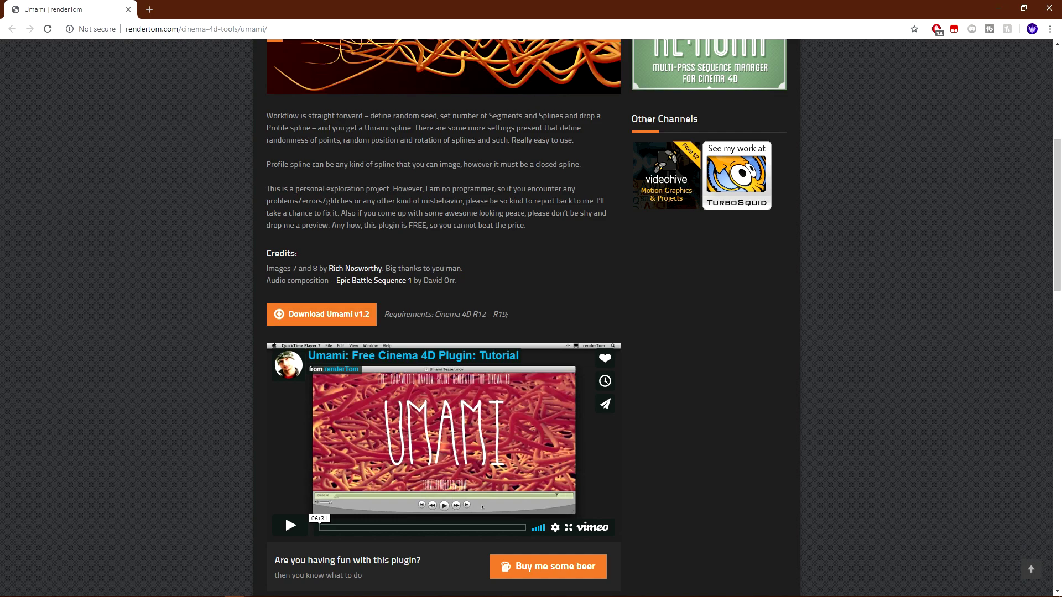
mouse_move(28, 592)
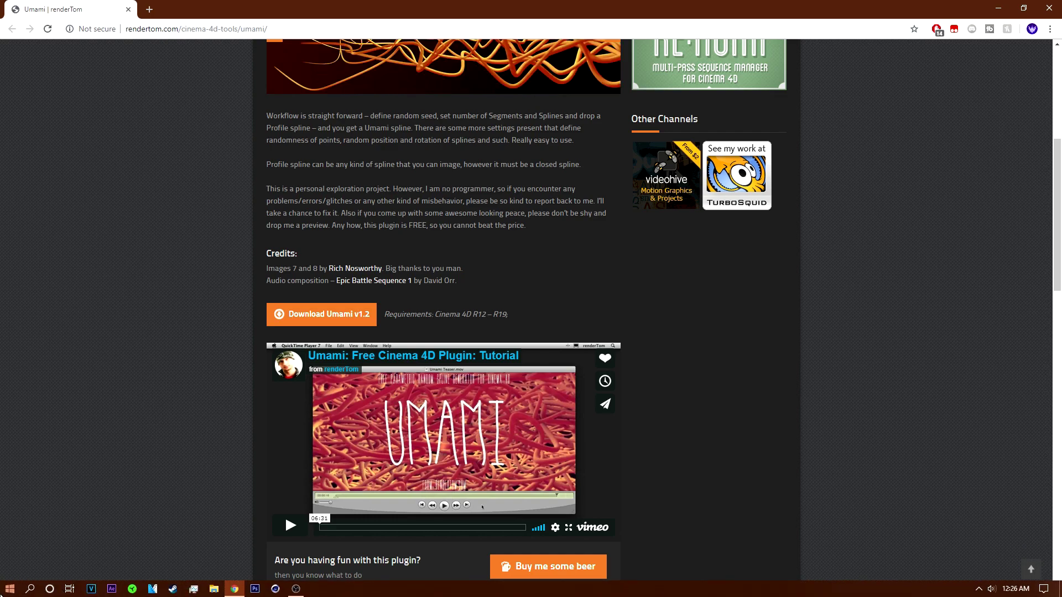
click(31, 590)
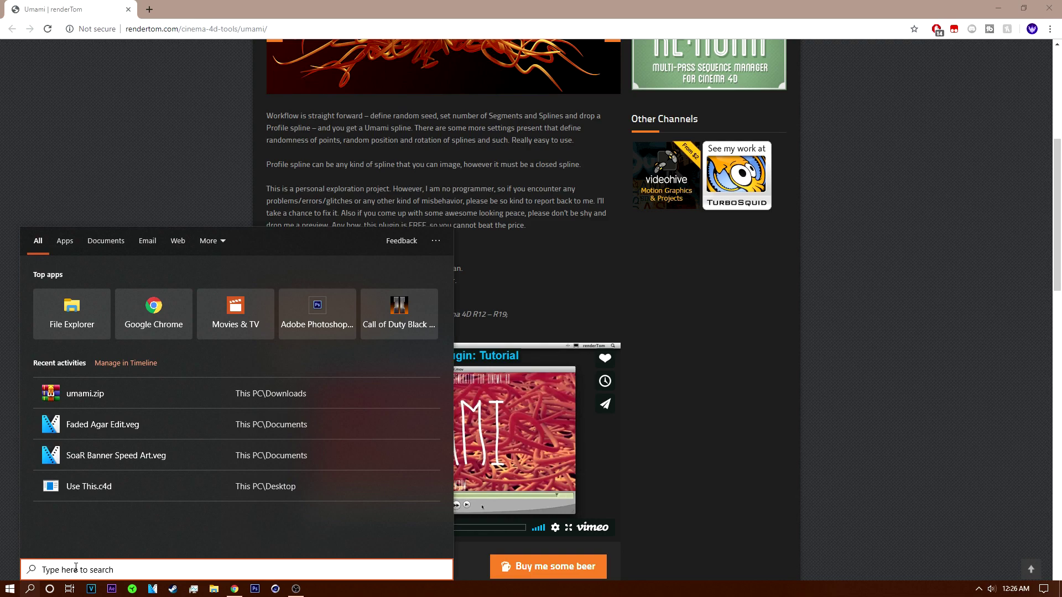
text(umami)
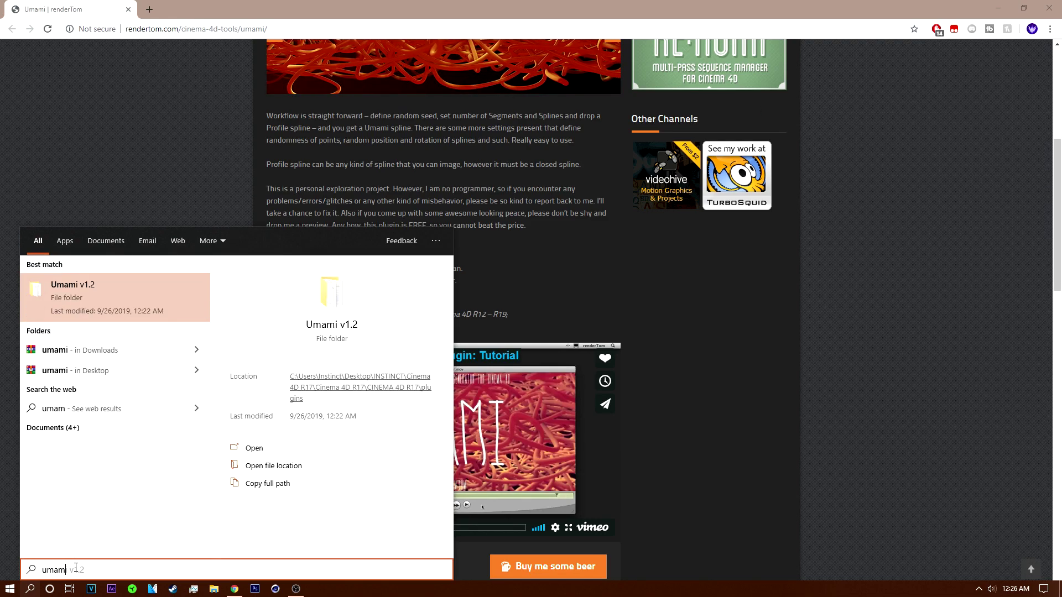
click(80, 350)
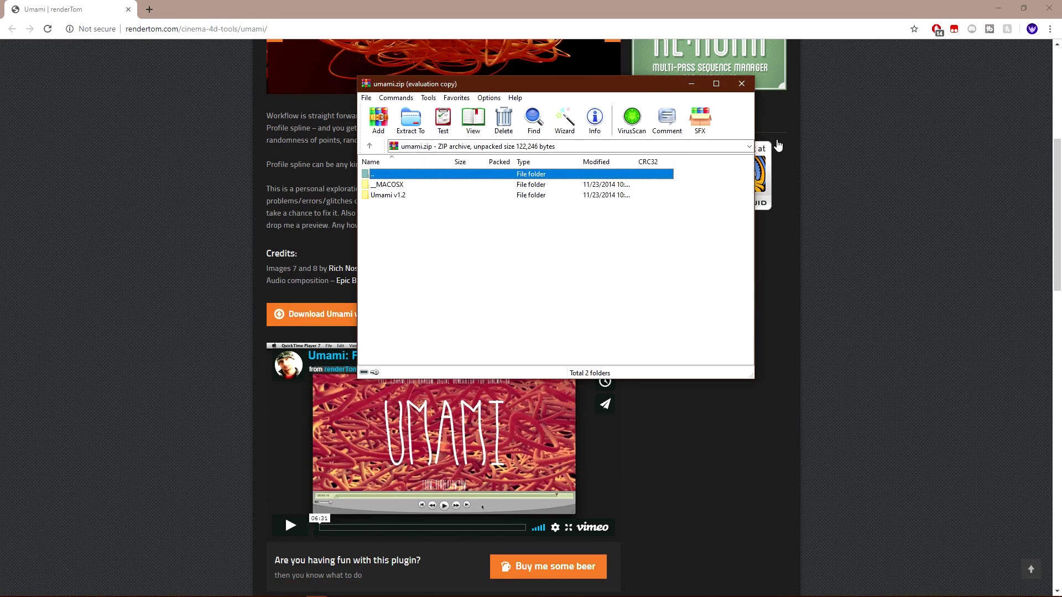
Dismiss the WinRAR licence reminder, move the umami.zip window aside, and open Cinema 4D's taskbar jump list.
click(996, 10)
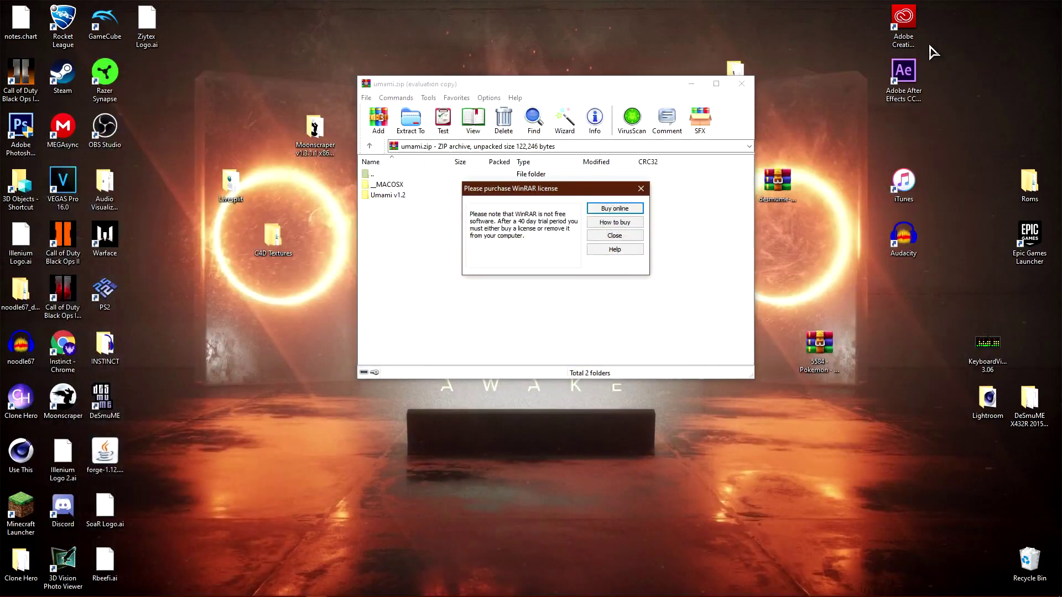
click(644, 190)
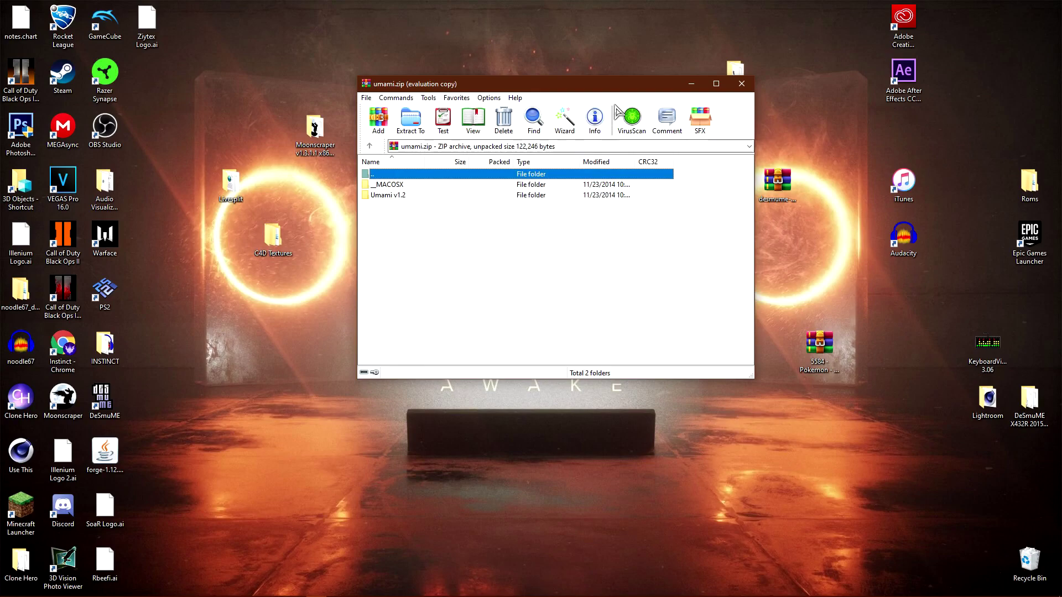
drag(572, 88, 655, 199)
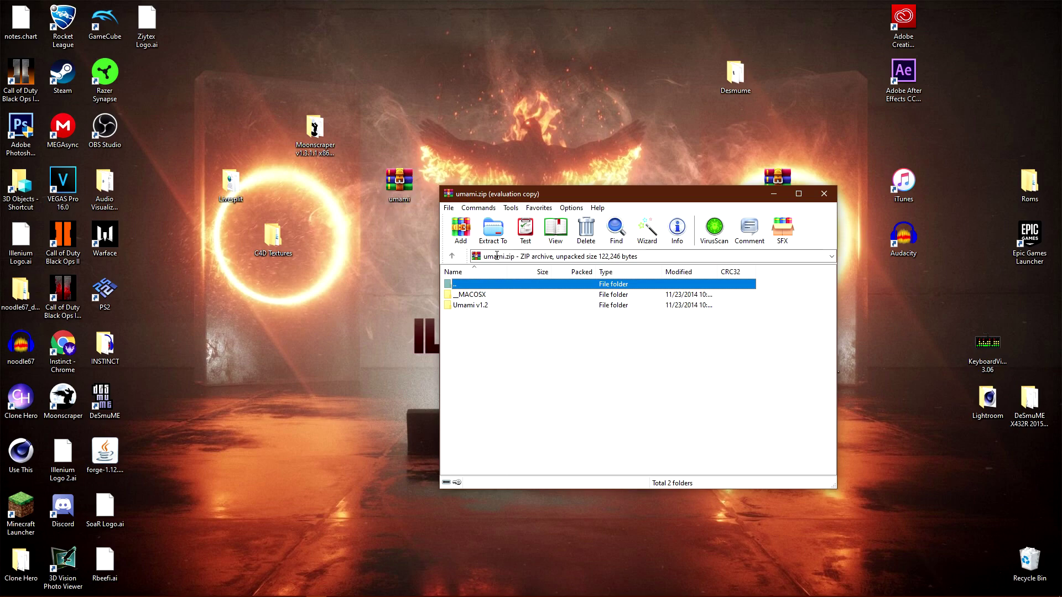
drag(573, 199, 625, 147)
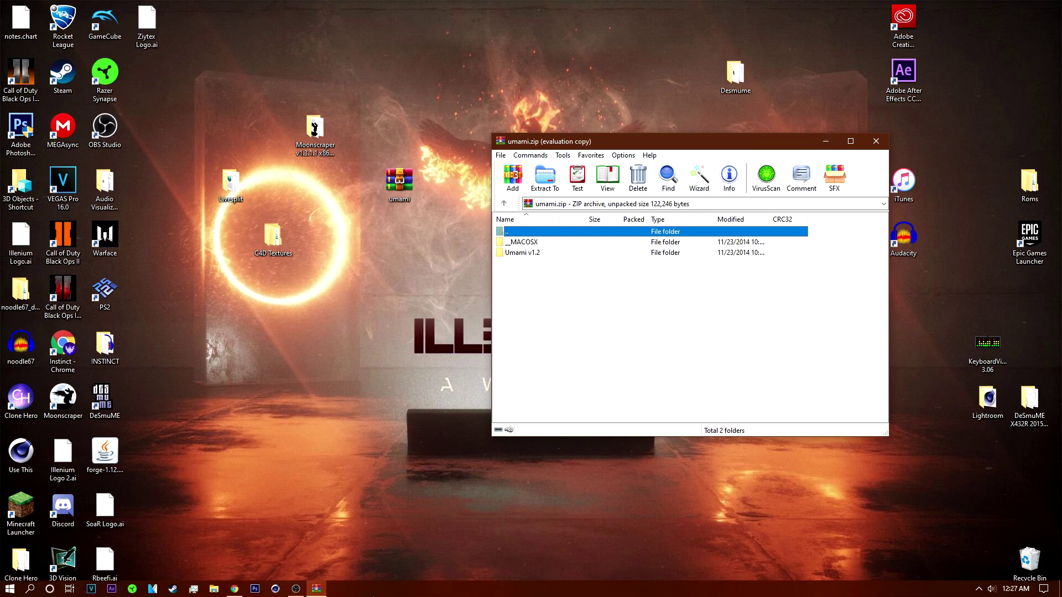
mouse_move(299, 590)
right_click(276, 589)
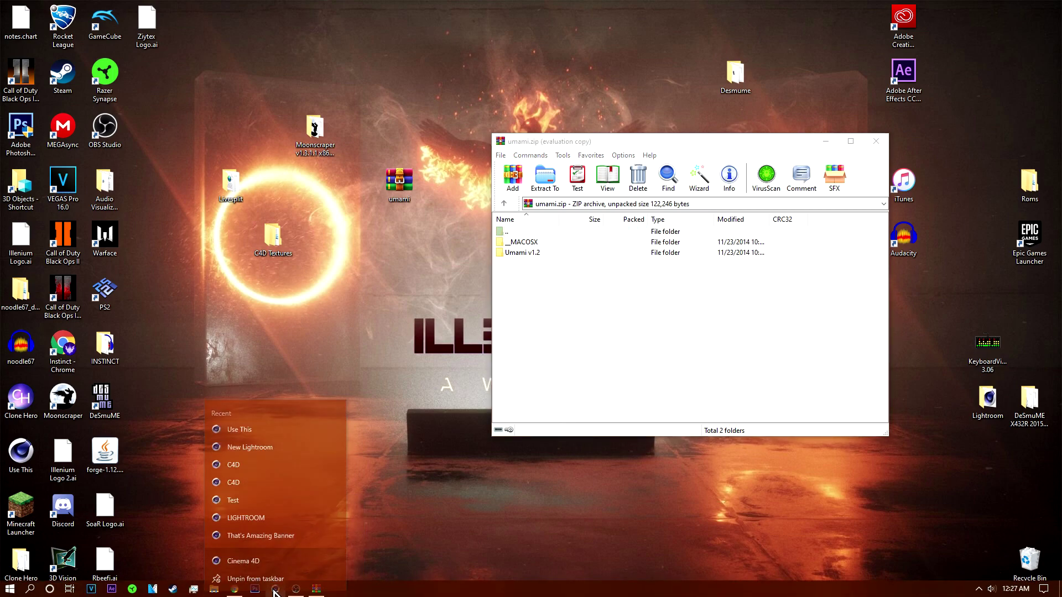
Use the Cinema 4D shortcut's properties to open the CINEMA 4D R17 plugins folder.
right_click(265, 553)
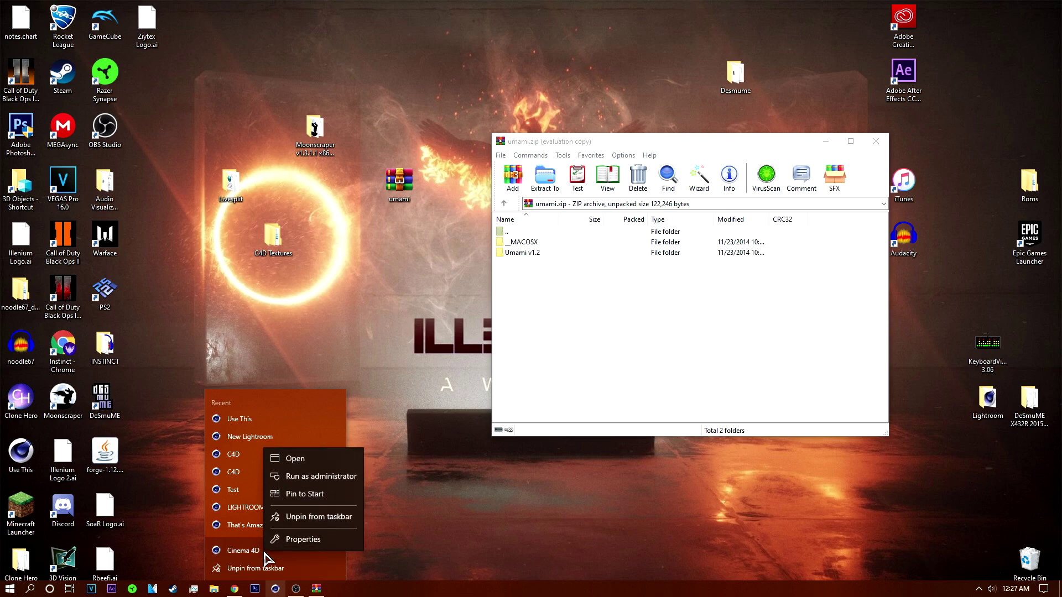
click(293, 539)
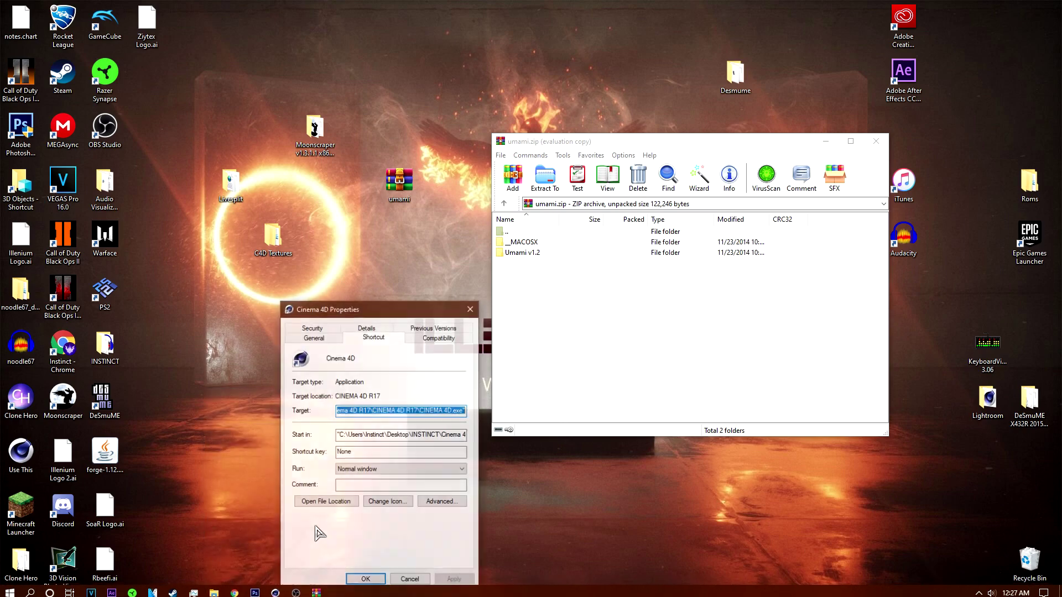
click(332, 503)
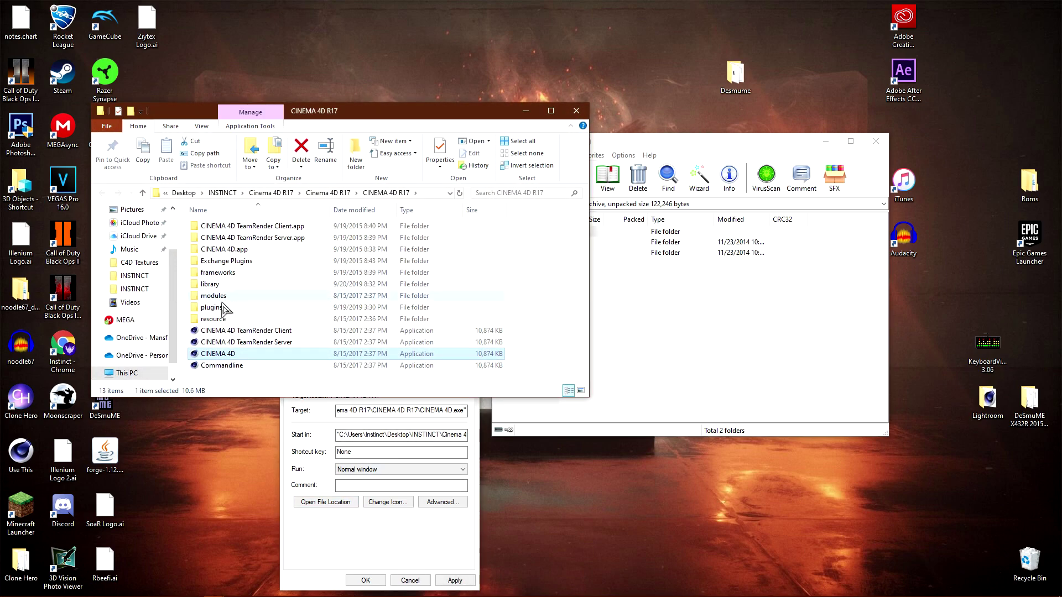
double_click(220, 308)
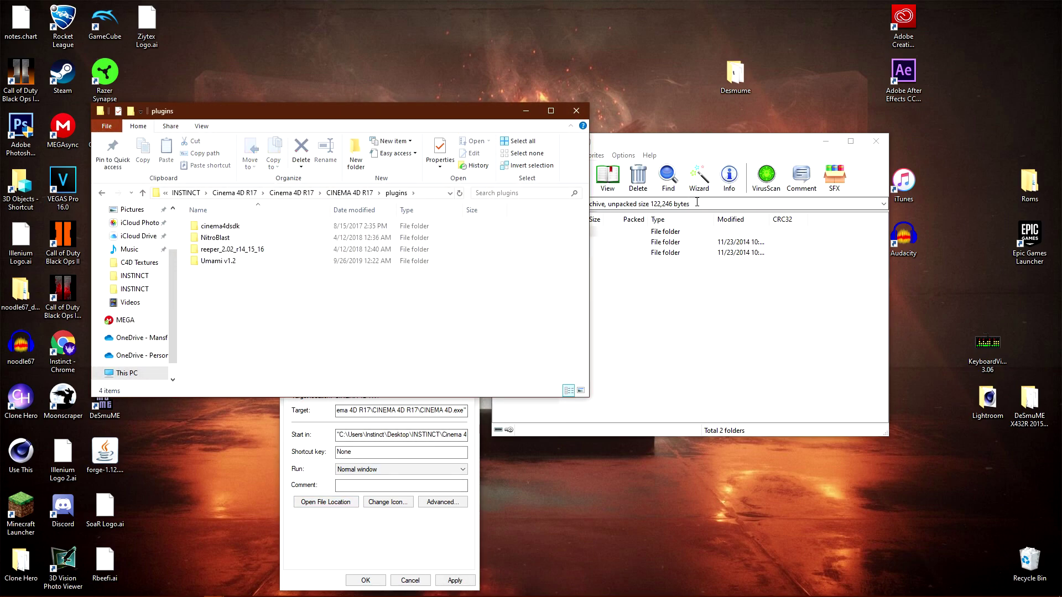
Copy the Umami v1.2 folder from umami.zip into the R17 plugins folder, replacing existing files.
click(695, 144)
drag(695, 144, 793, 124)
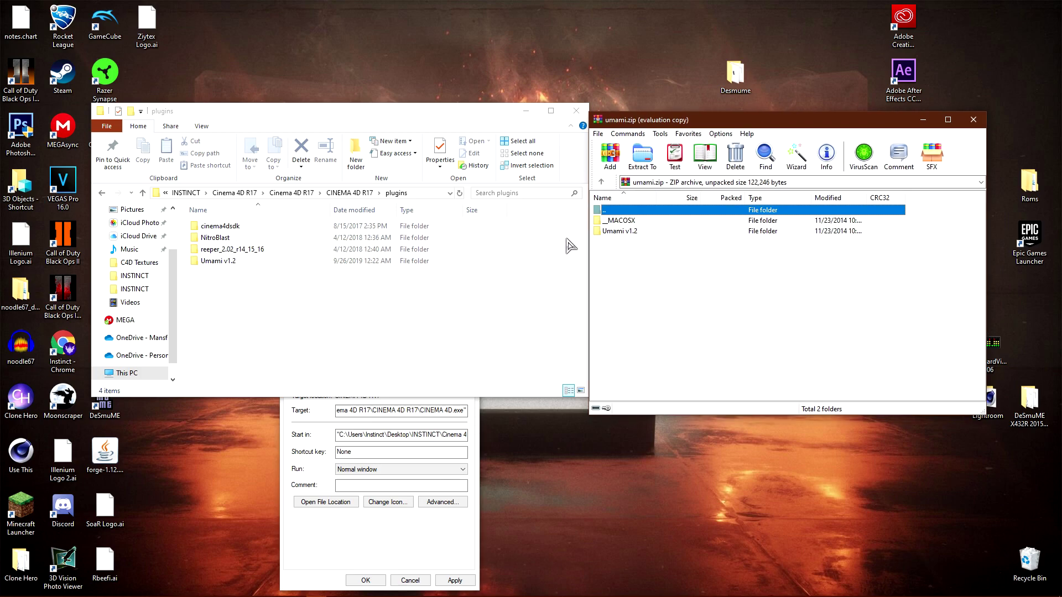
drag(631, 232, 343, 304)
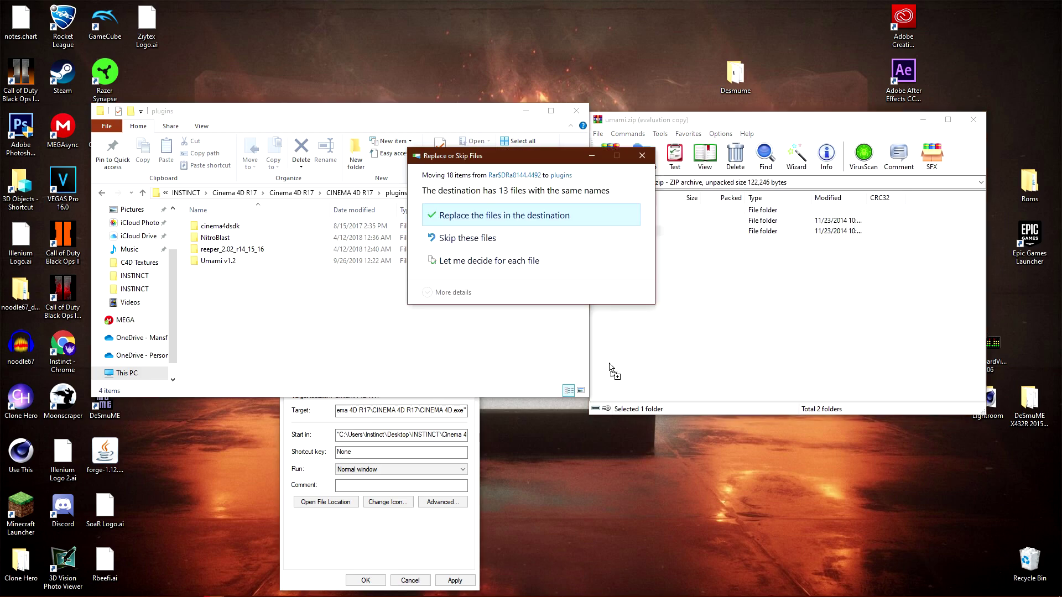
click(465, 219)
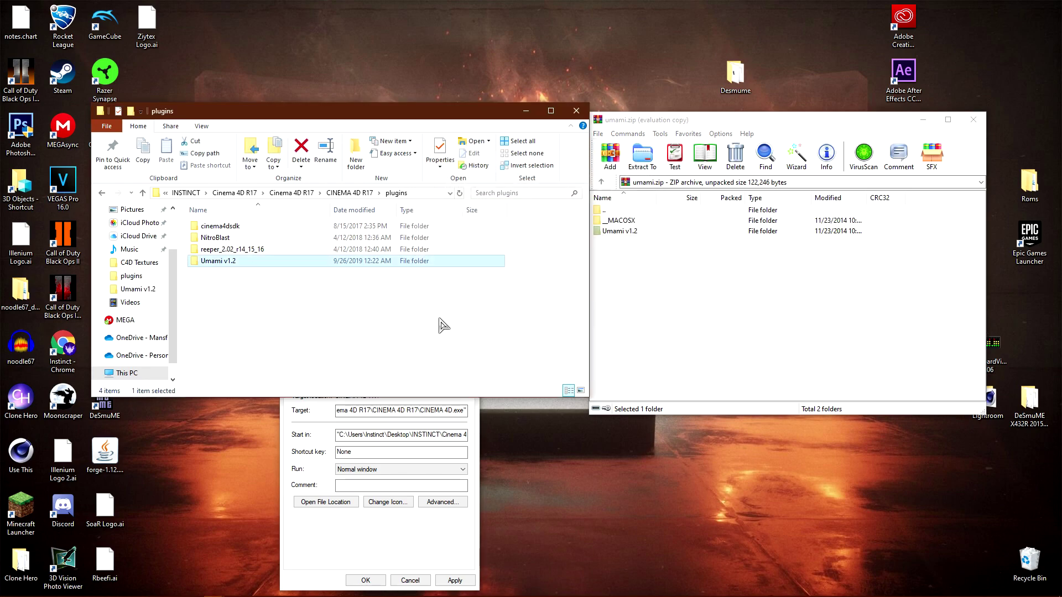
Close the umami.zip archive window and the shortcut Properties dialog.
click(717, 122)
drag(717, 123, 405, 123)
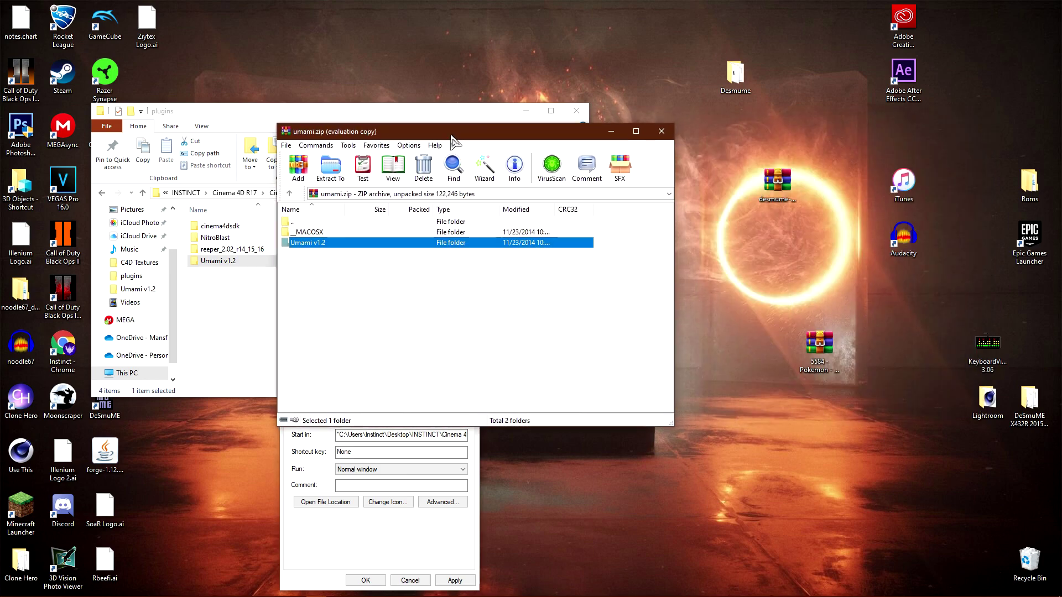
click(661, 119)
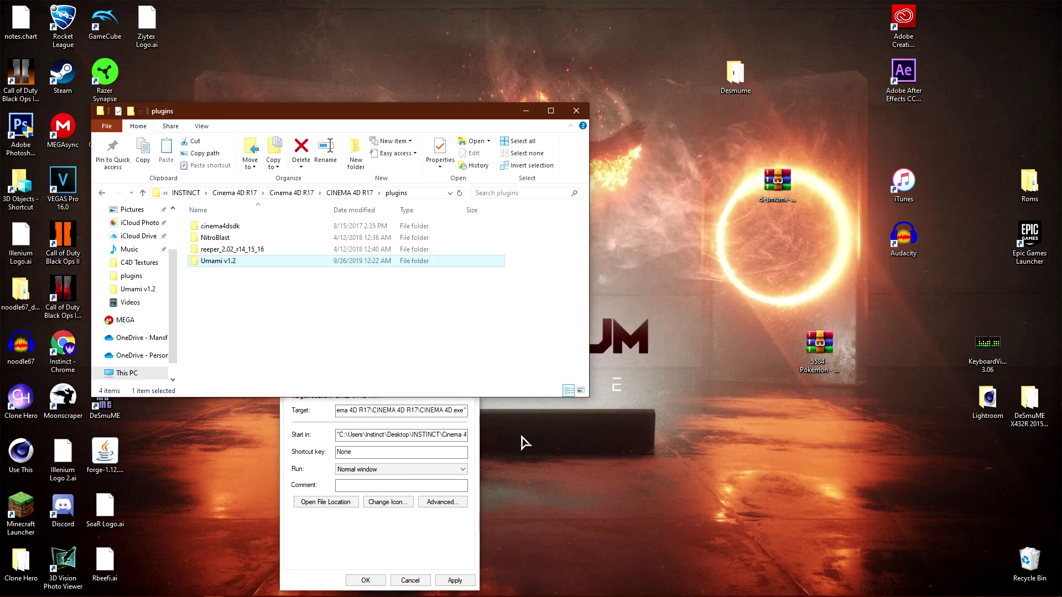
click(370, 581)
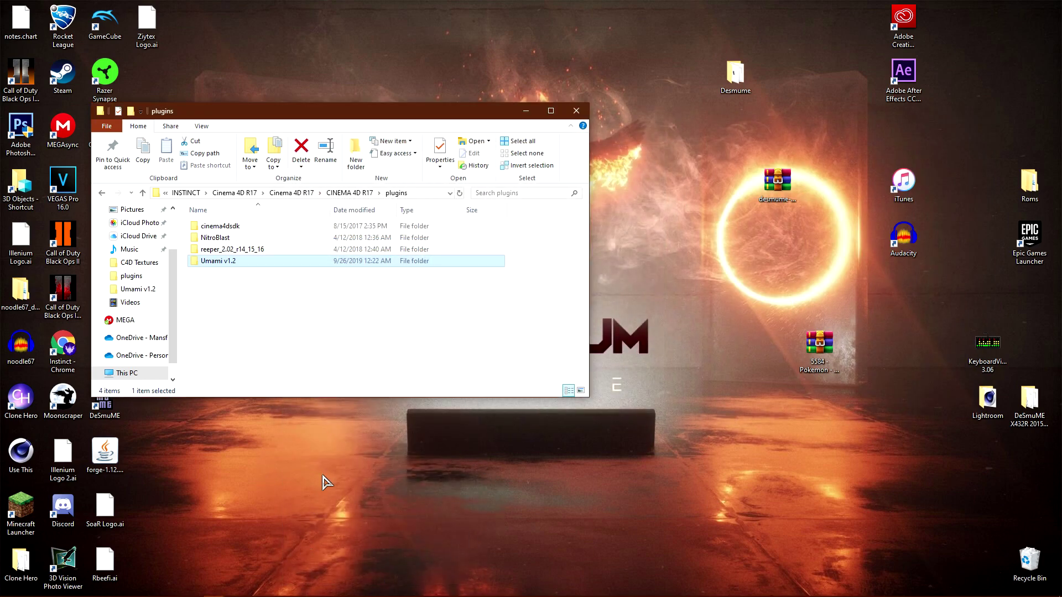
Close the R17 plugins window and browse a new Explorer window to C:\Program Files.
click(576, 111)
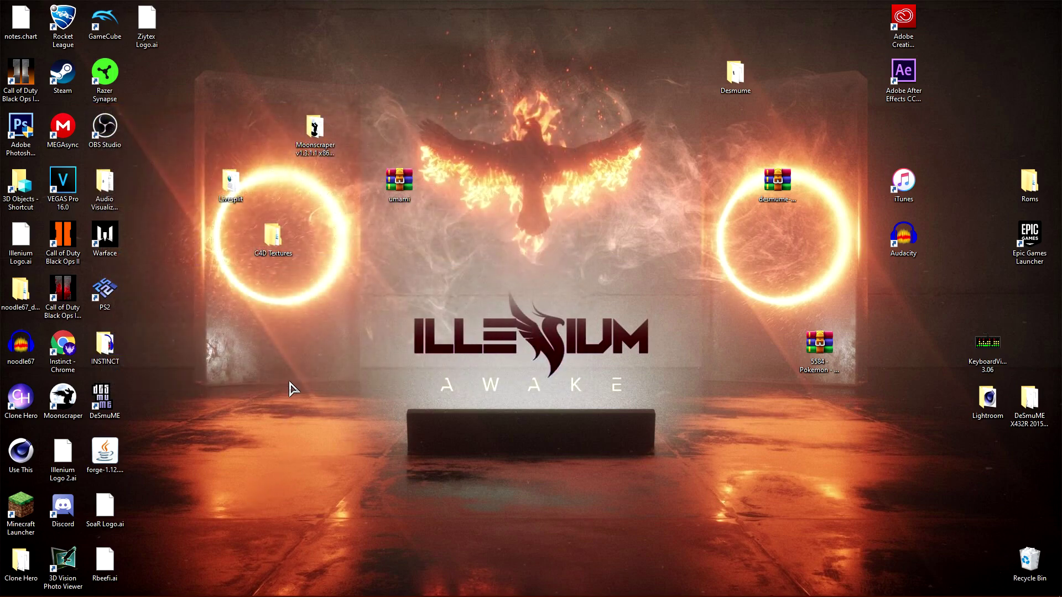
mouse_move(237, 594)
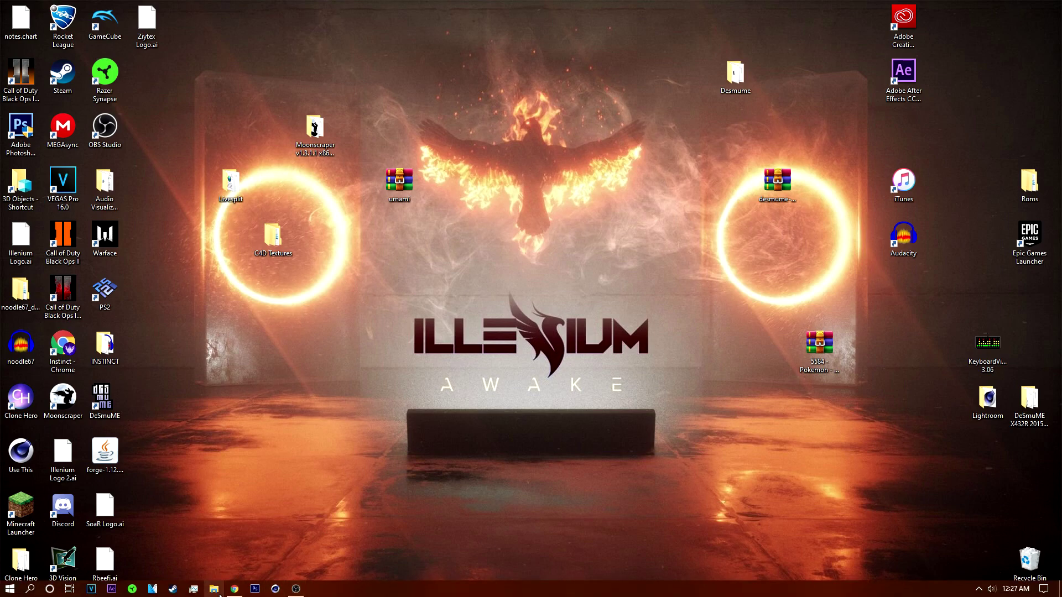
click(215, 589)
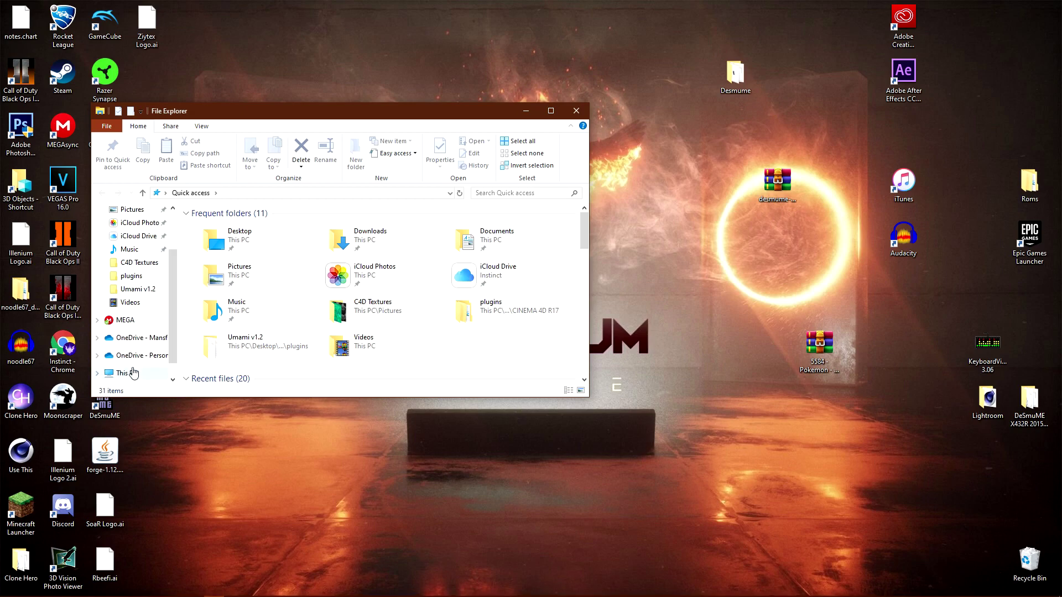
click(128, 372)
scroll(369, 313, down, 1)
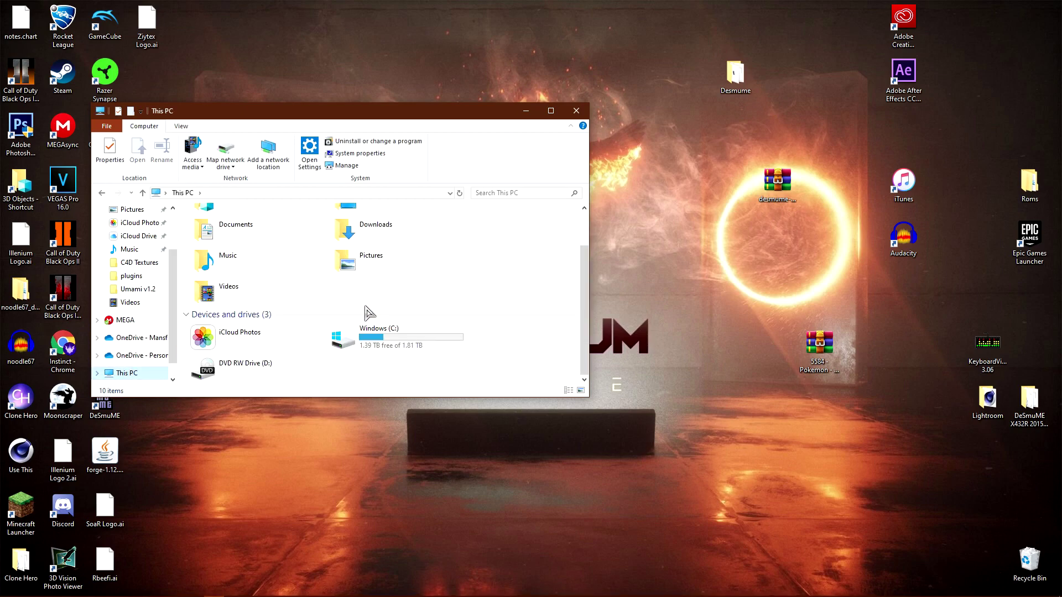
double_click(391, 350)
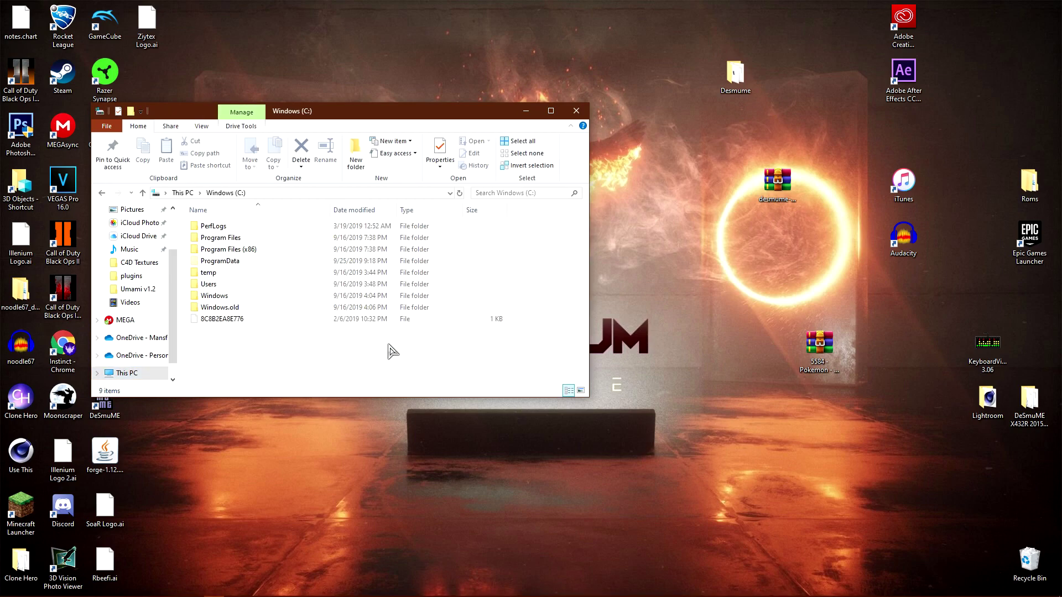
double_click(230, 239)
Check the MAXON > Cinema 4D R19 > plugins folder, then close that window.
scroll(253, 279, down, 2)
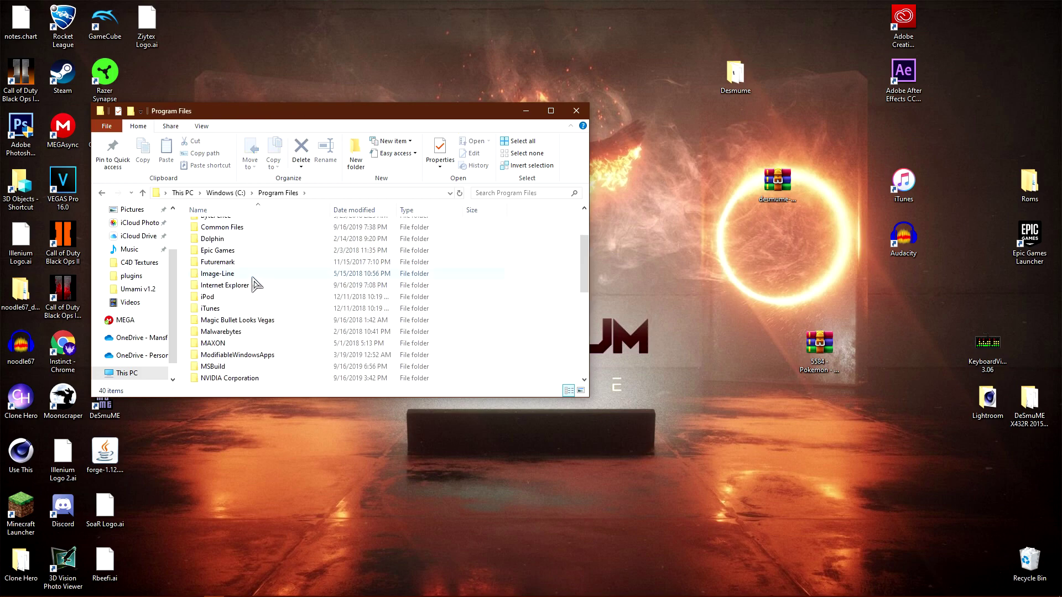
scroll(253, 282, up, 2)
scroll(253, 282, down, 3)
scroll(253, 285, down, 1)
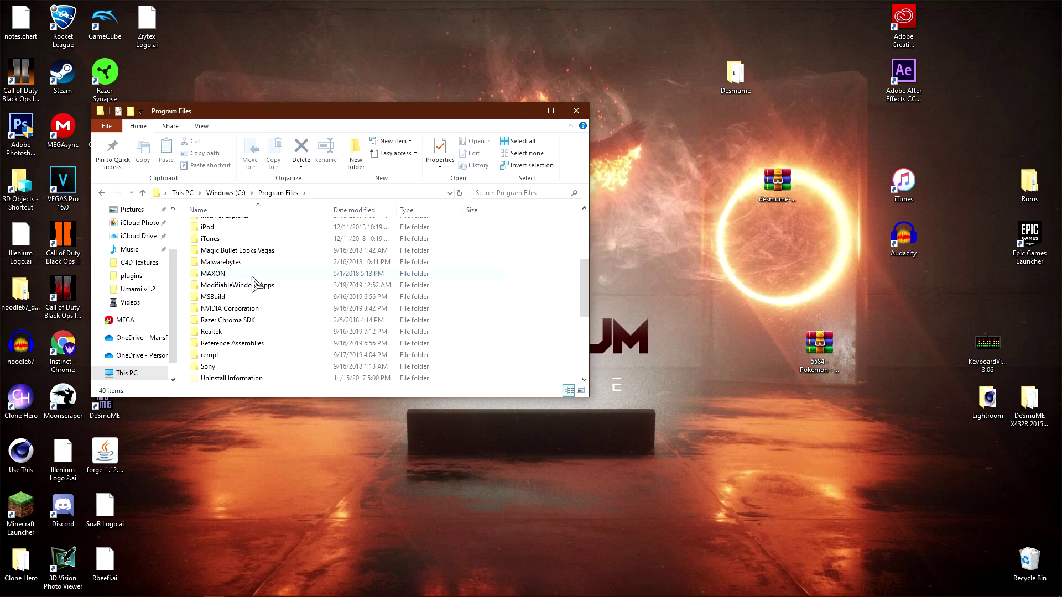
double_click(231, 274)
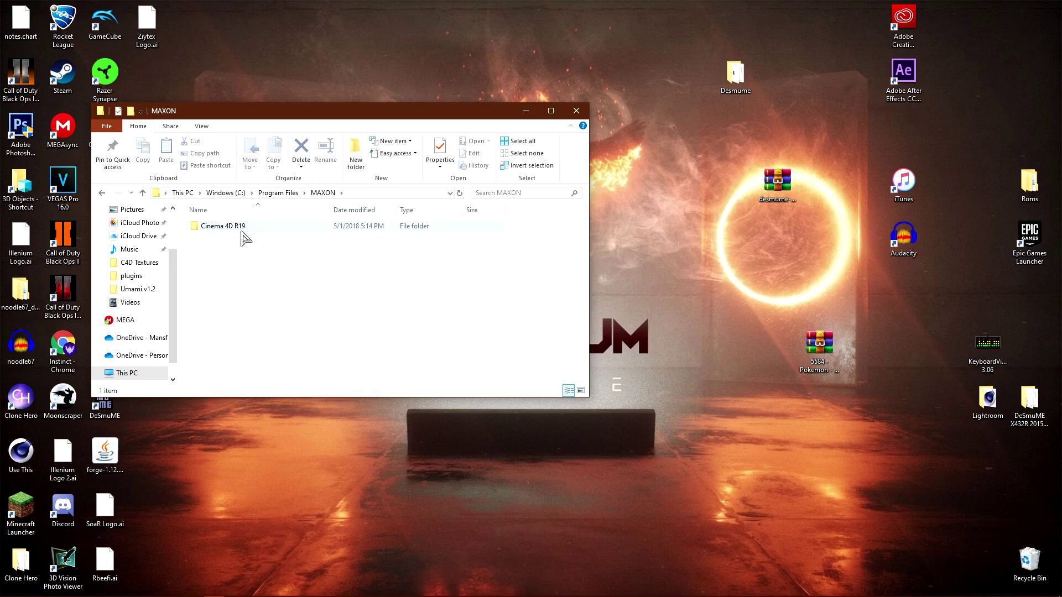
double_click(235, 228)
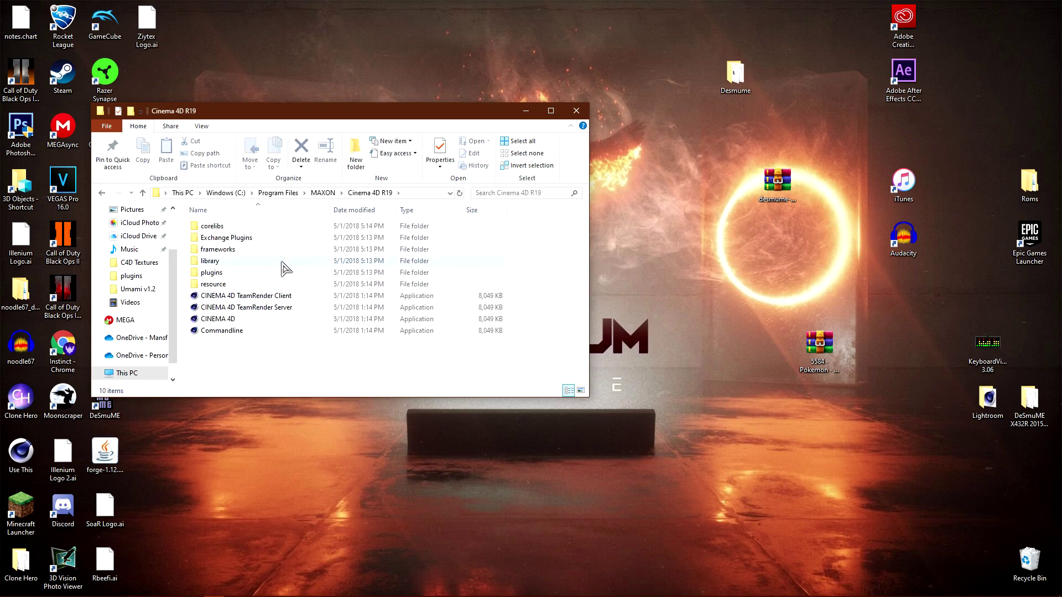
double_click(231, 275)
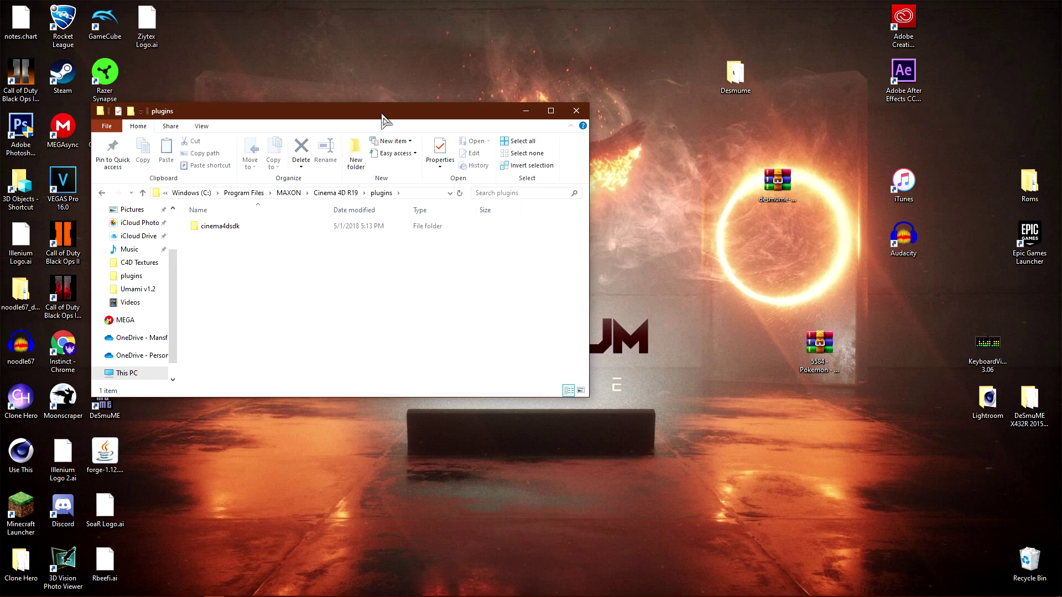
drag(380, 113, 515, 87)
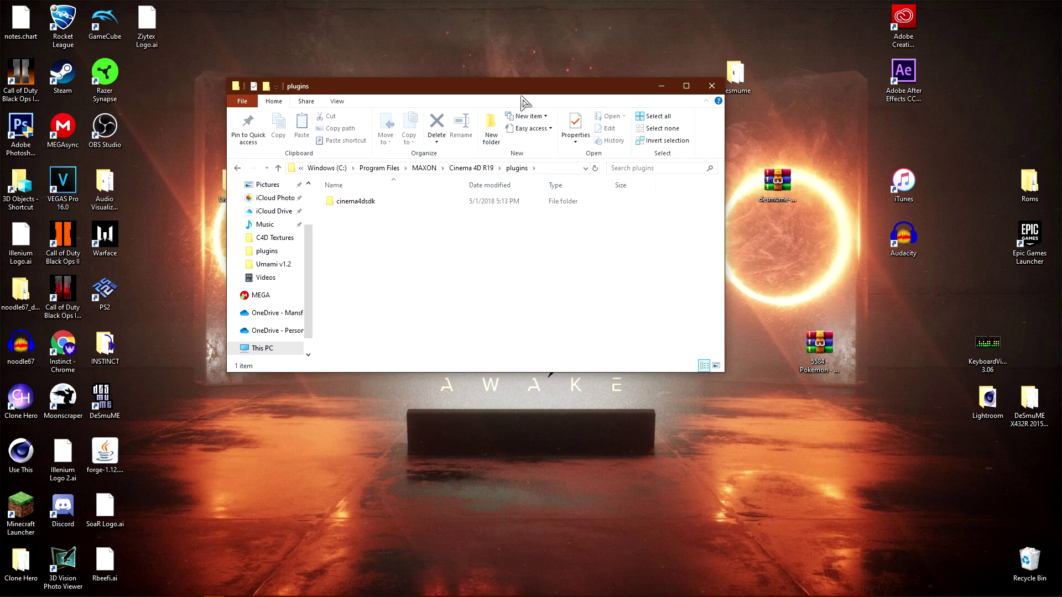
drag(526, 89, 395, 81)
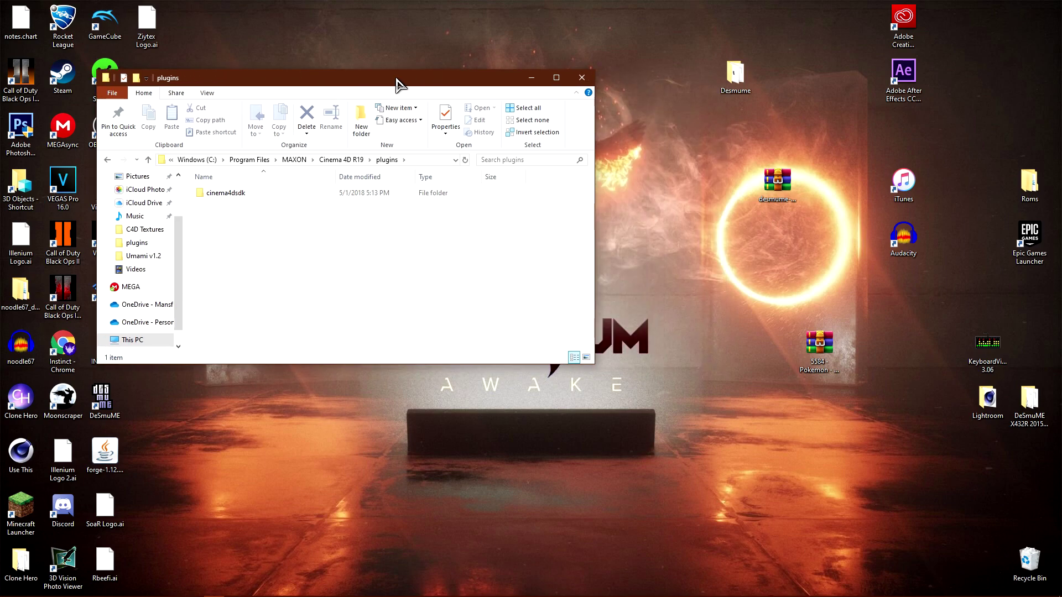
click(580, 75)
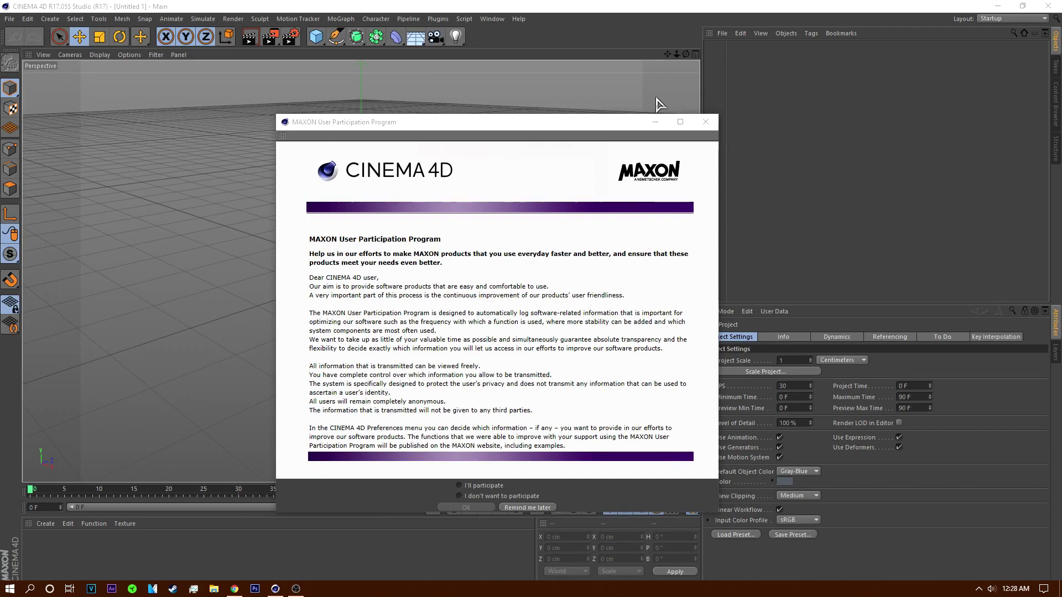
Close the MAXON User Participation notice and add an Umami Spline Object from the Plugins menu.
click(705, 122)
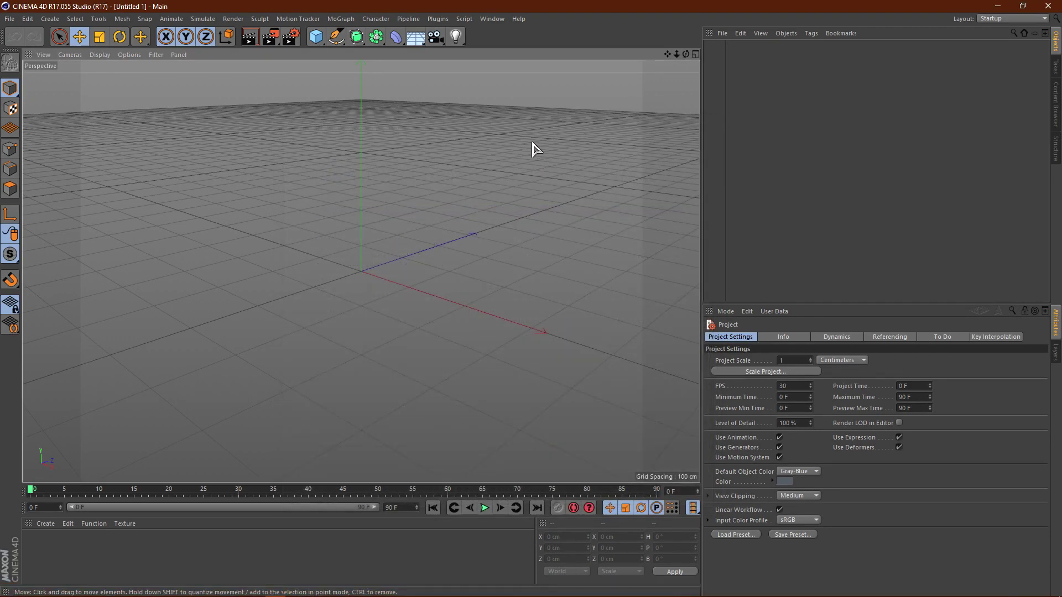
click(438, 19)
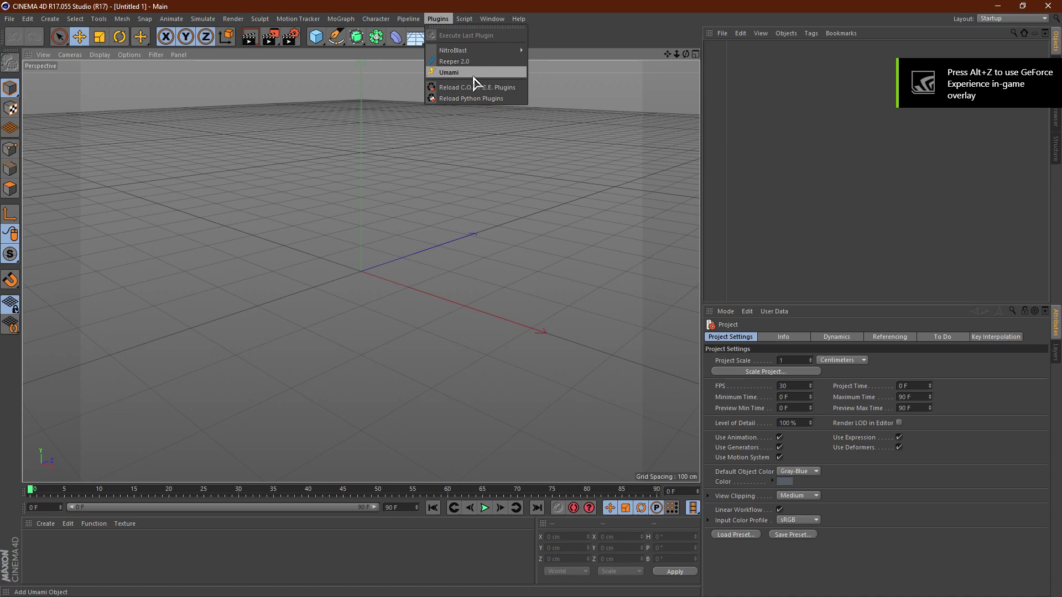
click(451, 72)
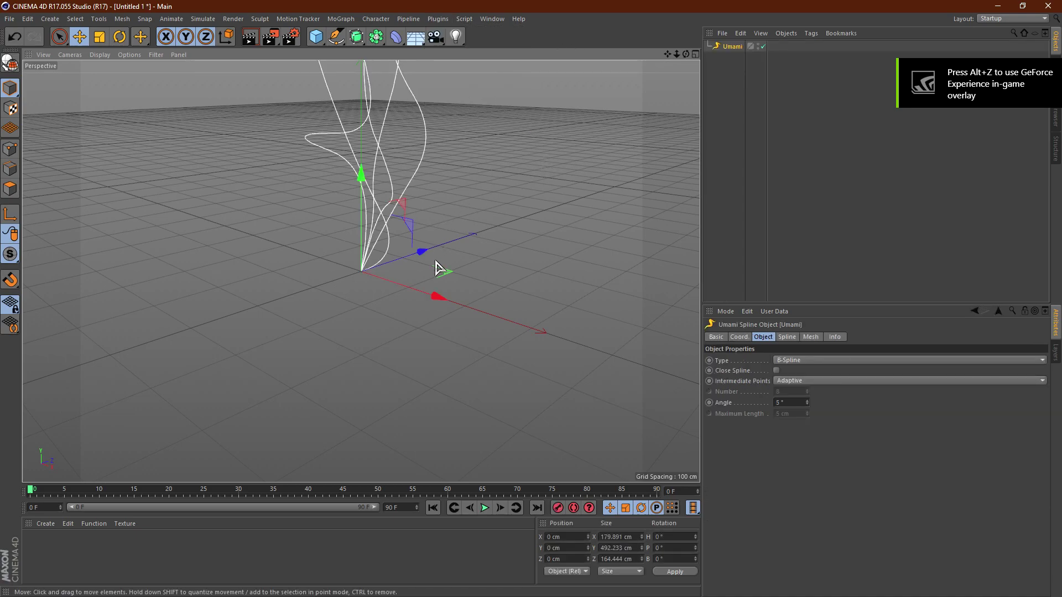